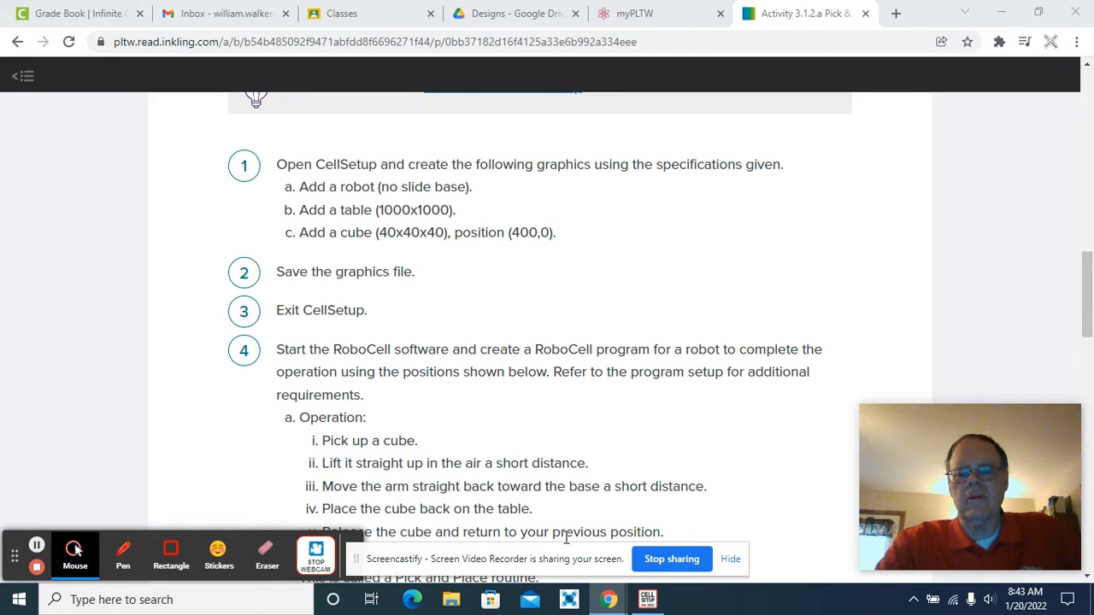
# - Switch to CellSetup and add an ER 4u robot with no slidebase to the empty cell
pyautogui.click(647, 599)
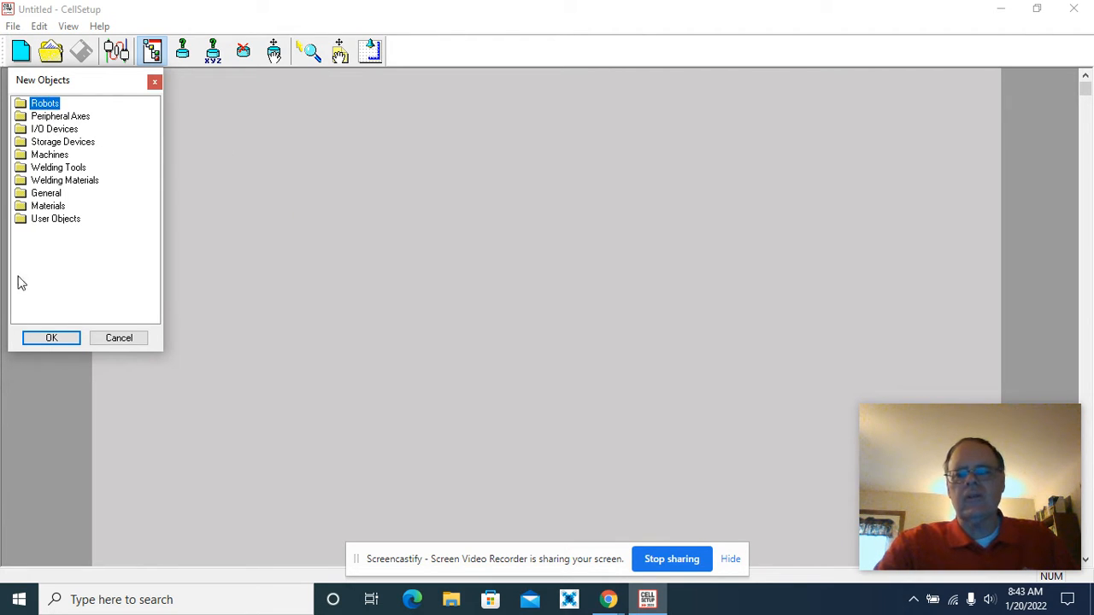
pyautogui.doubleClick(23, 107)
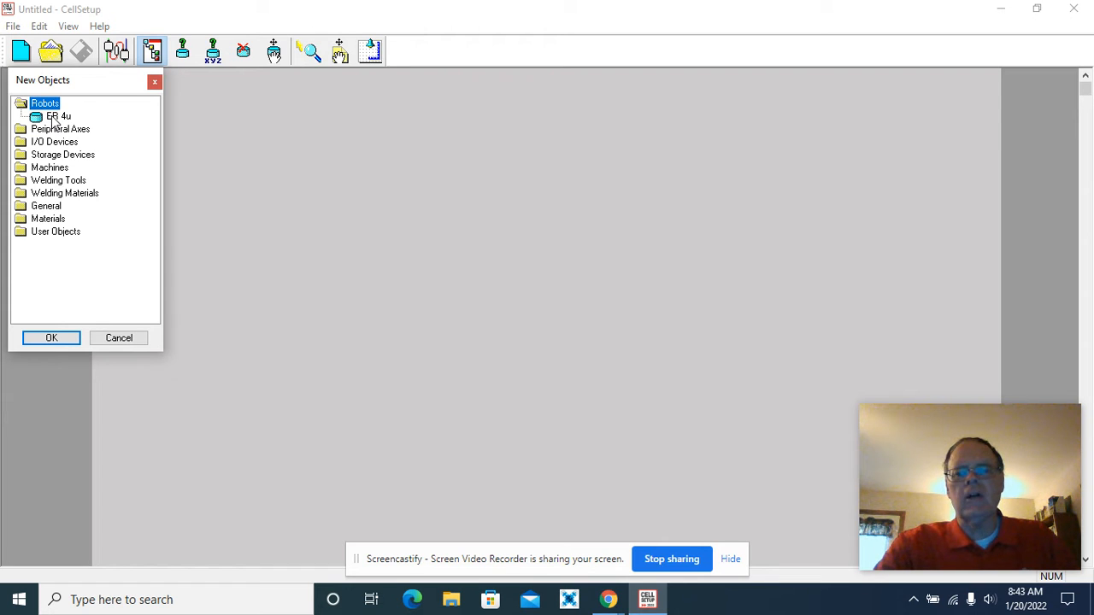
pyautogui.doubleClick(56, 116)
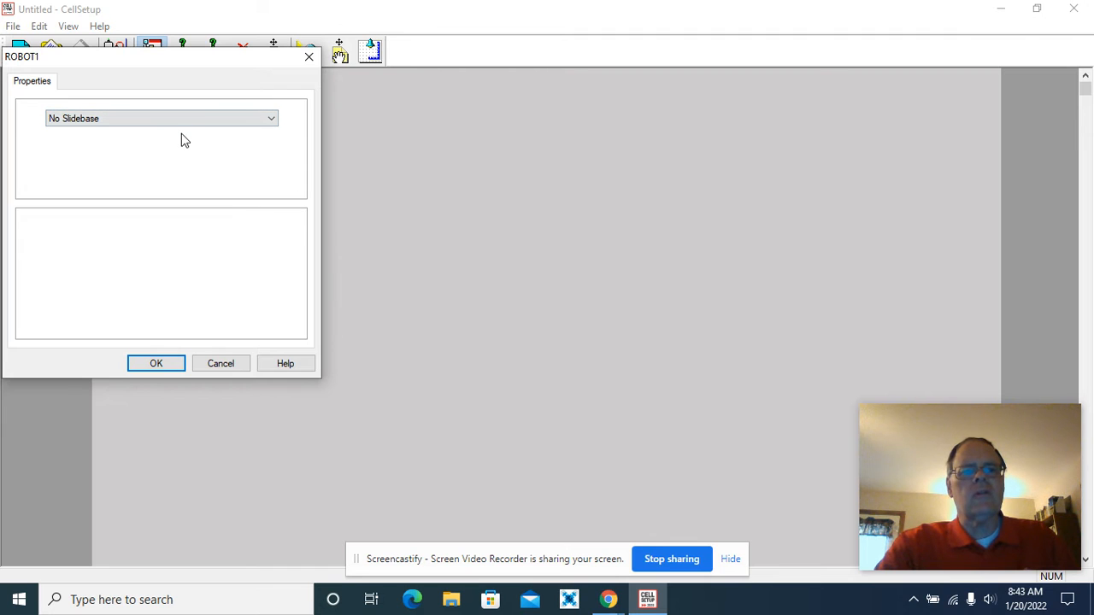
pyautogui.click(157, 365)
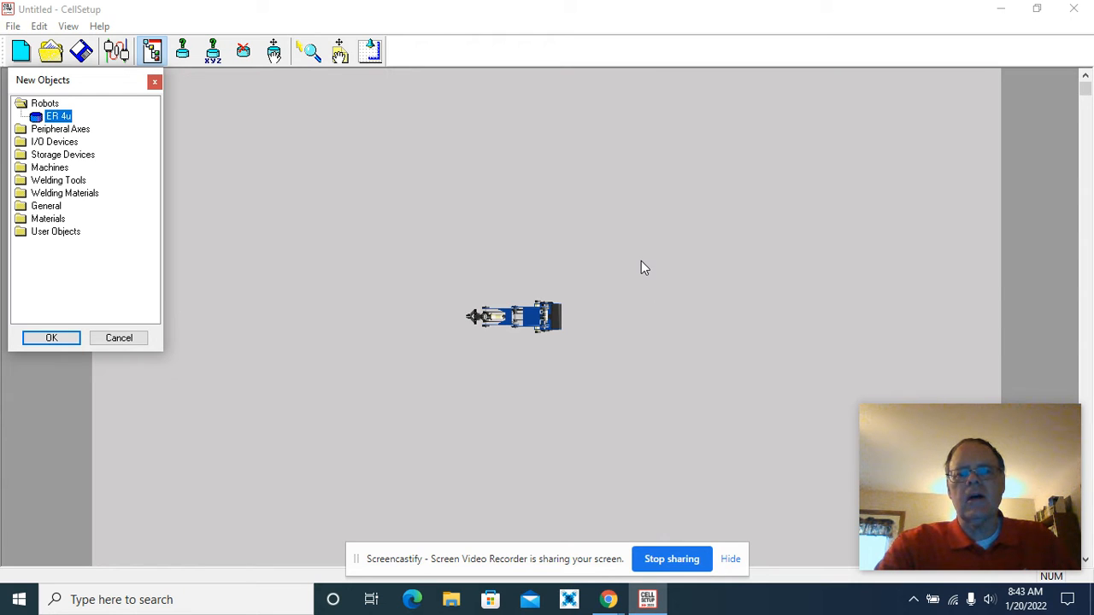
# - Start adding a General table to the cell and set its size to X 1000 mm and Y 1000 mm
pyautogui.scroll(-5, 645, 267)
pyautogui.scroll(-4, 645, 267)
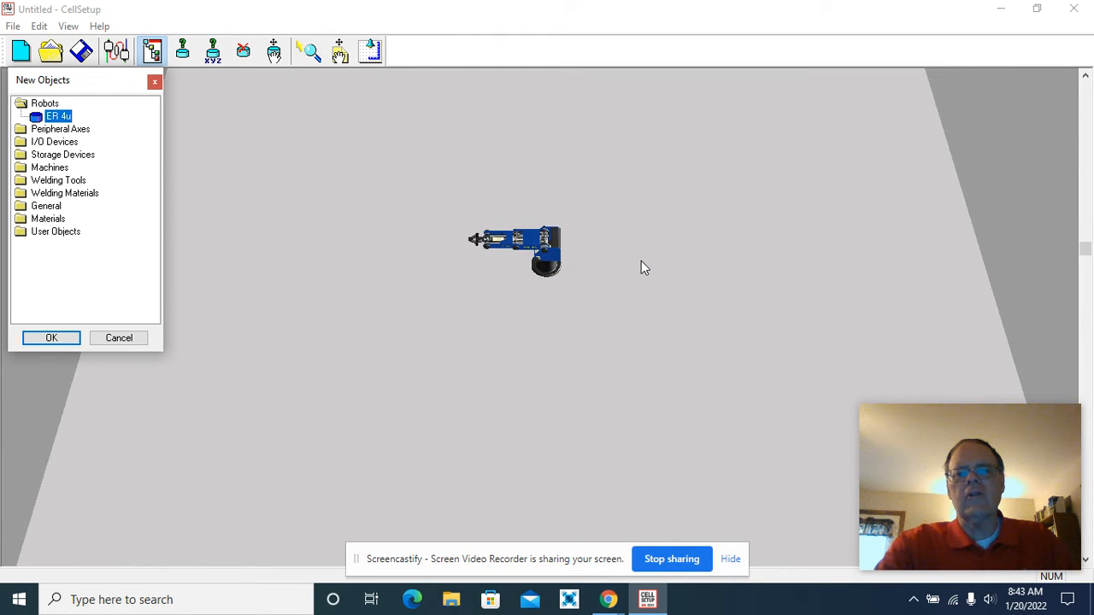
pyautogui.scroll(-3, 645, 266)
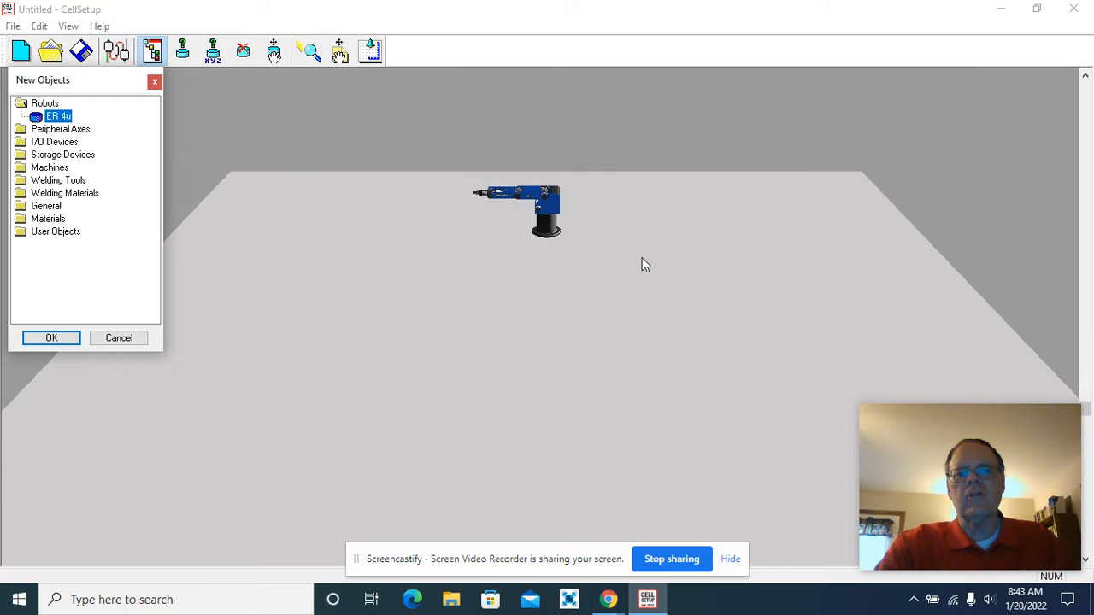
pyautogui.scroll(5, 645, 264)
pyautogui.scroll(3, 646, 263)
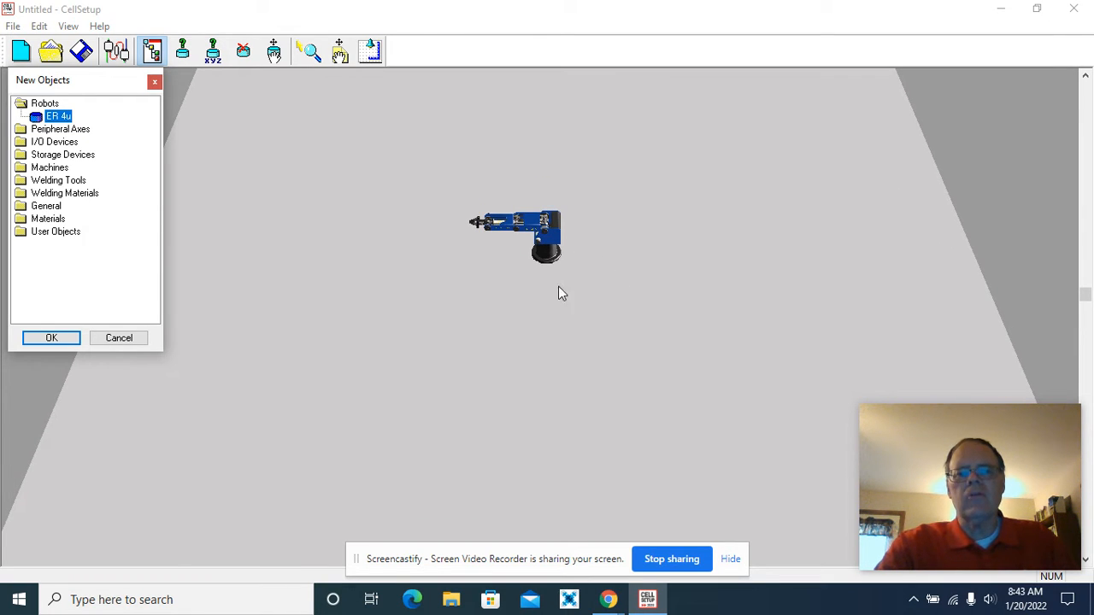
pyautogui.moveTo(562, 280)
pyautogui.mouseDown()
pyautogui.moveTo(592, 250)
pyautogui.moveTo(573, 296)
pyautogui.moveTo(603, 254)
pyautogui.moveTo(608, 138)
pyautogui.mouseUp()
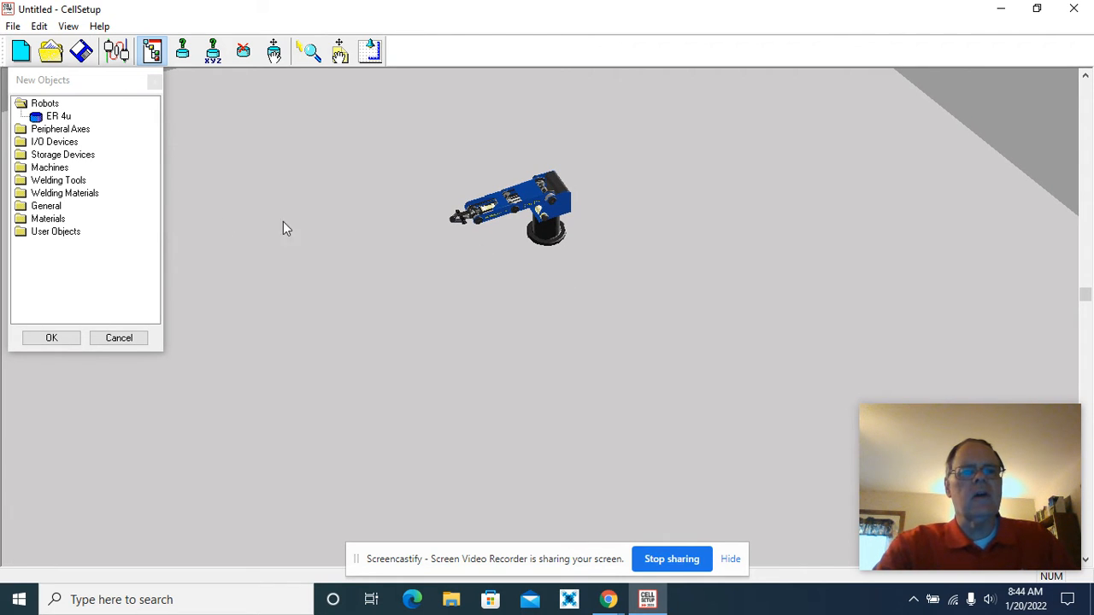
pyautogui.doubleClick(23, 210)
pyautogui.click(58, 220)
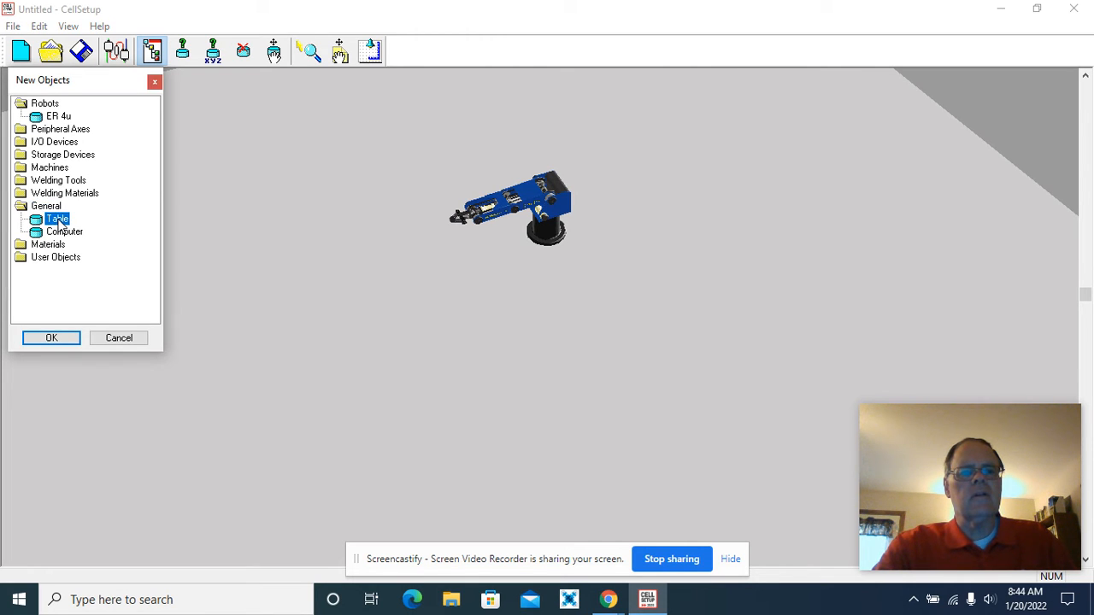
pyautogui.doubleClick(58, 220)
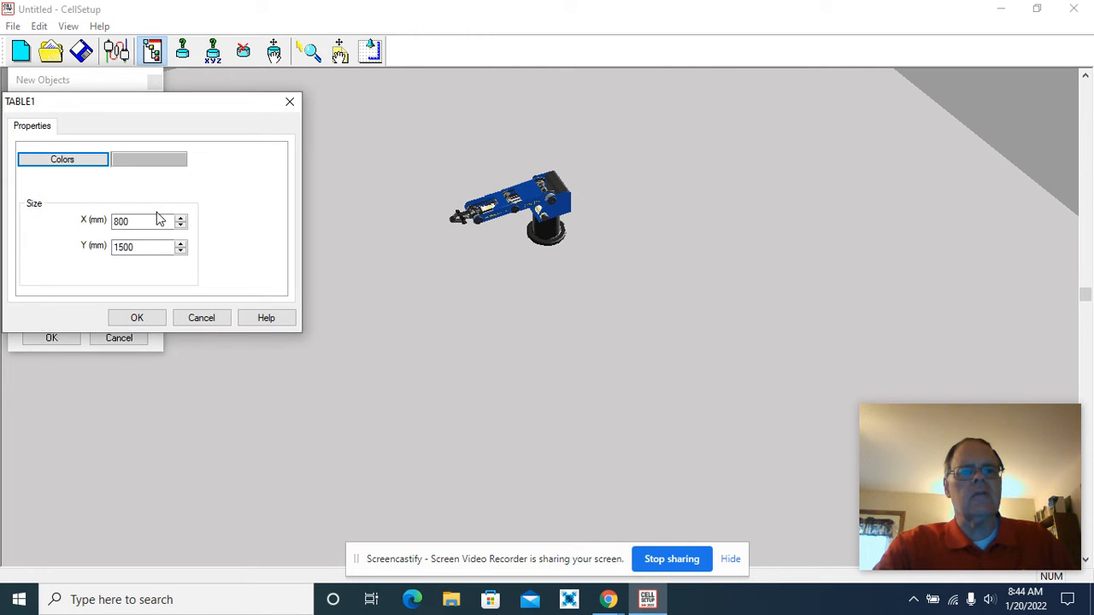
pyautogui.click(141, 222)
pyautogui.moveTo(141, 222); pyautogui.dragTo(100, 225)
pyautogui.write('10')
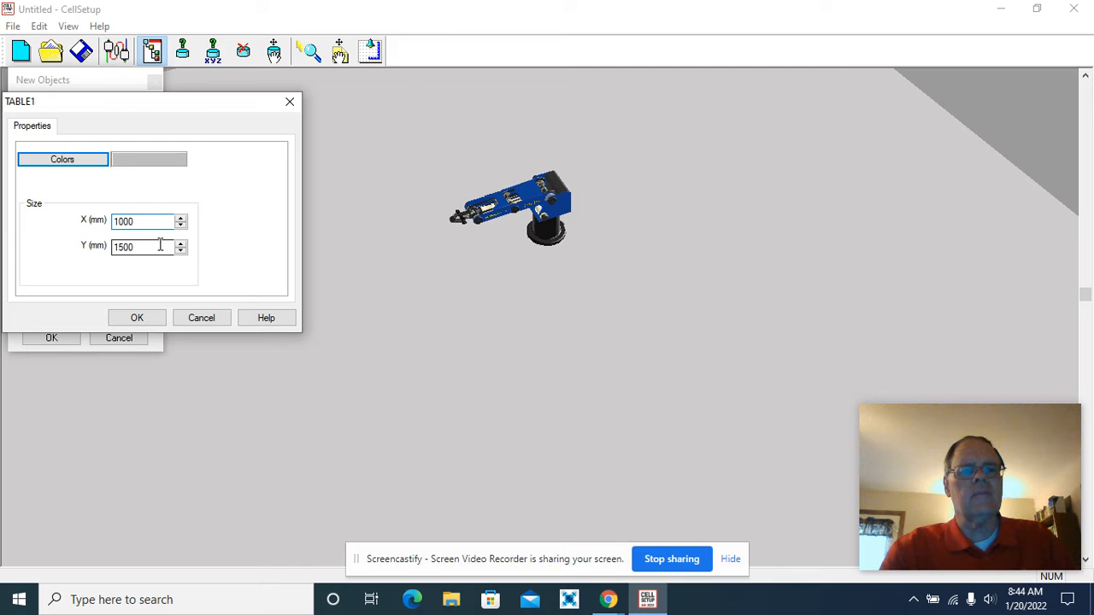
pyautogui.moveTo(162, 245); pyautogui.dragTo(83, 240)
pyautogui.write('100')
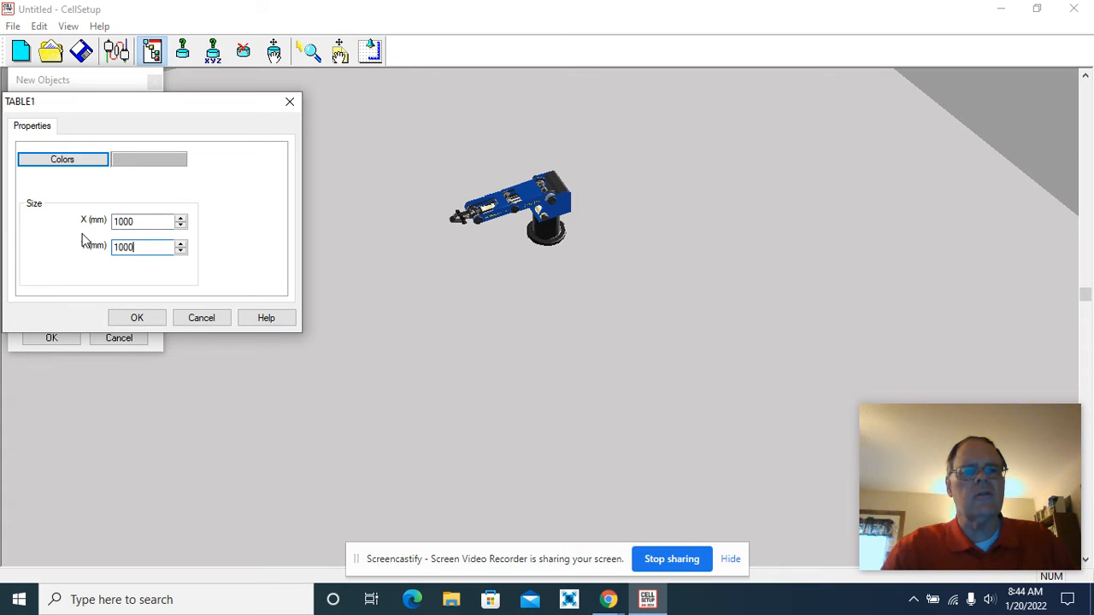
# - Colour the new table bright green and place it in the cell at the robot's base
pyautogui.click(77, 161)
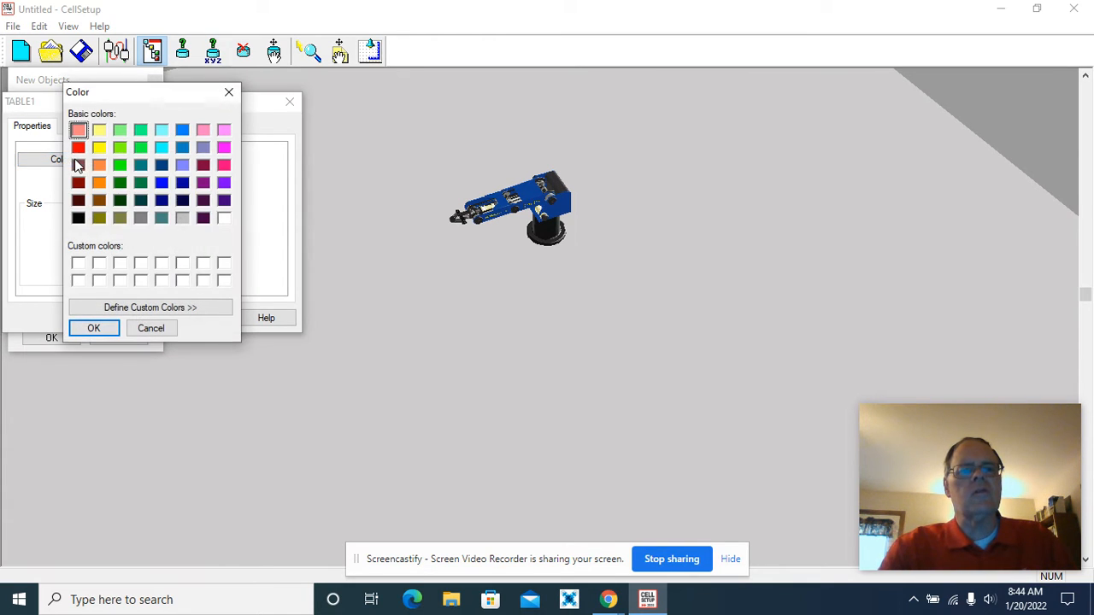
pyautogui.click(120, 166)
pyautogui.click(94, 329)
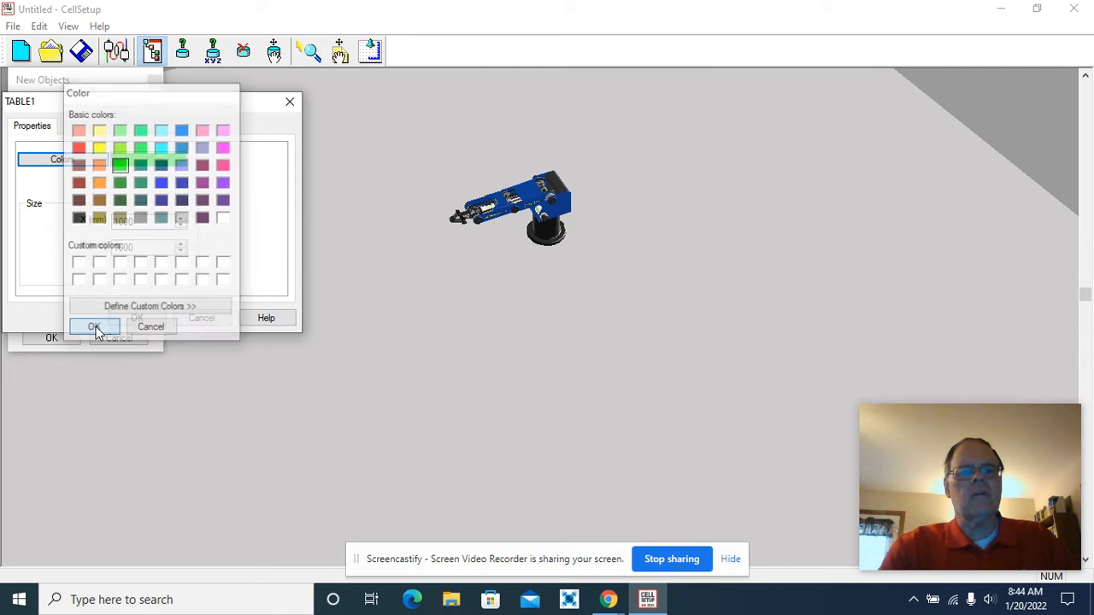
pyautogui.click(137, 318)
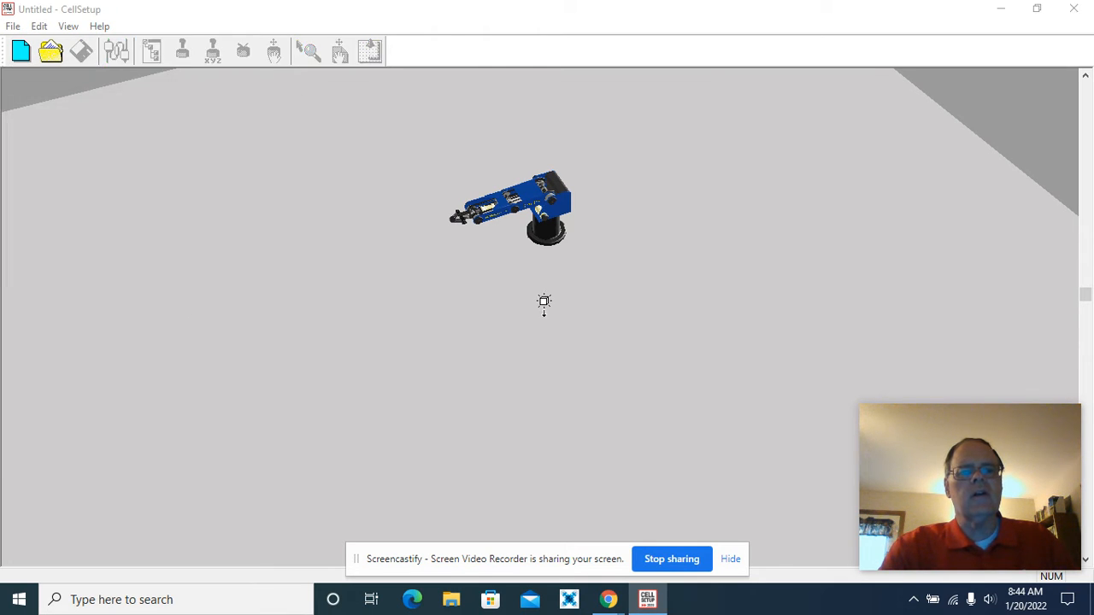
pyautogui.click(529, 245)
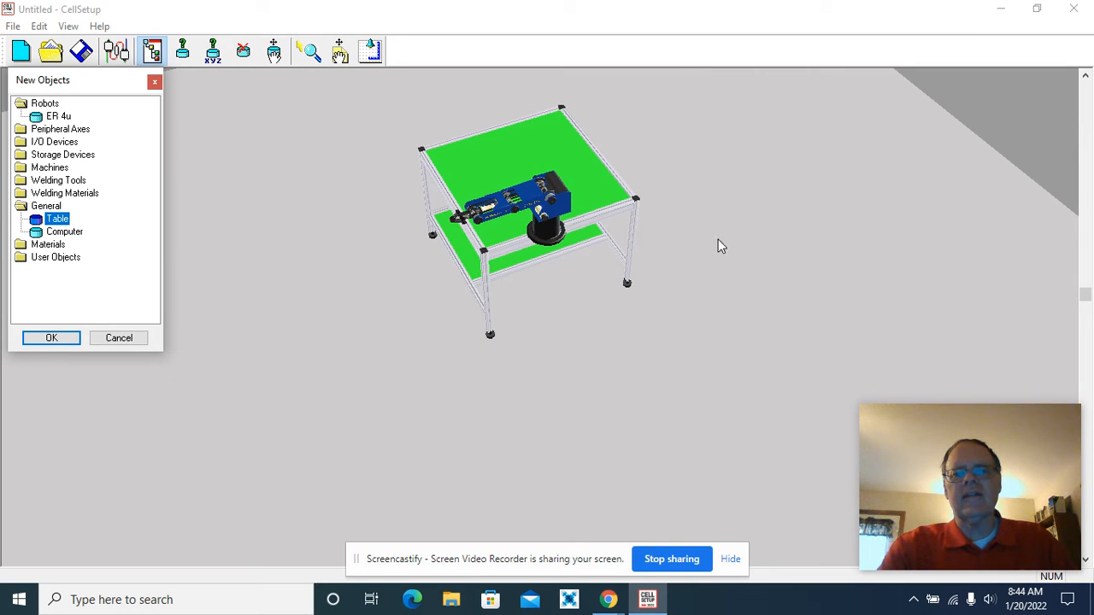
# - Move the table so the robot base sits just inside the middle of one edge, with the arm reaching over the tabletop
pyautogui.click(274, 53)
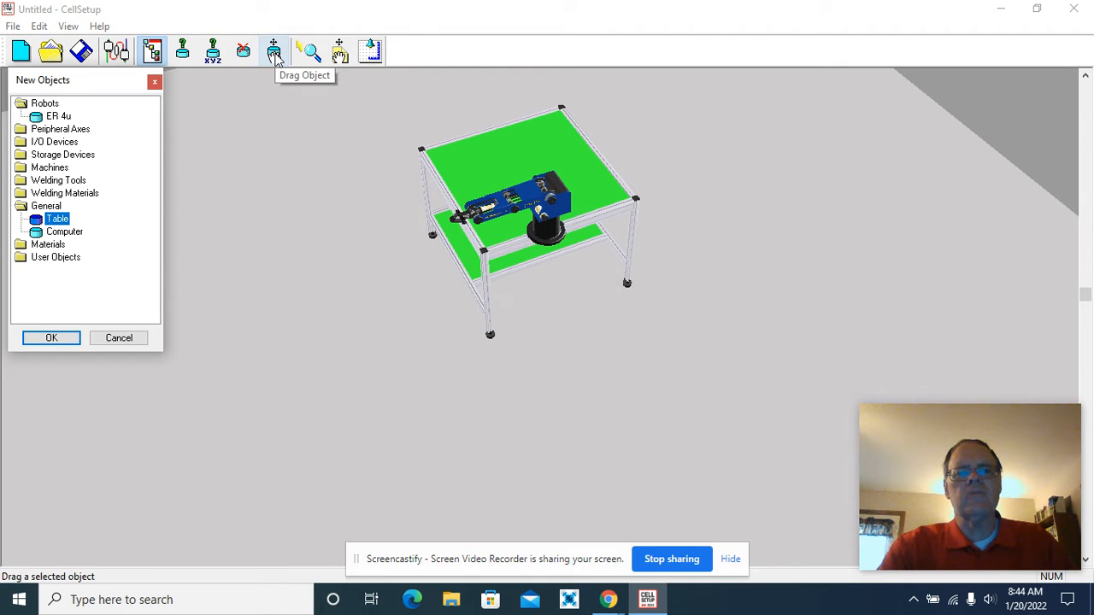
pyautogui.moveTo(603, 206); pyautogui.dragTo(593, 266)
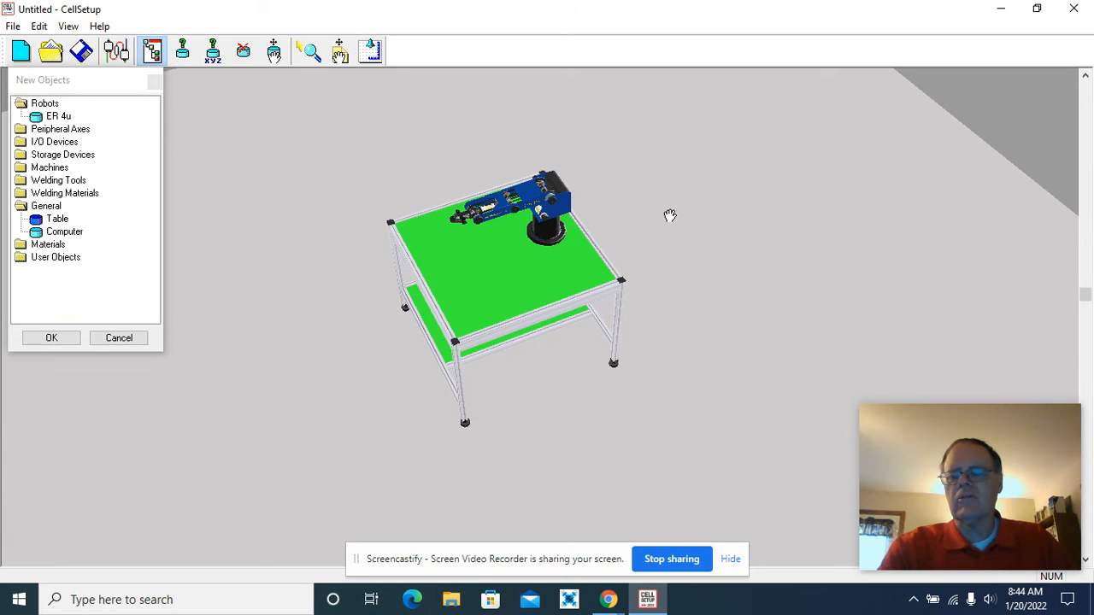
pyautogui.scroll(-1, 671, 215)
pyautogui.scroll(8, 676, 212)
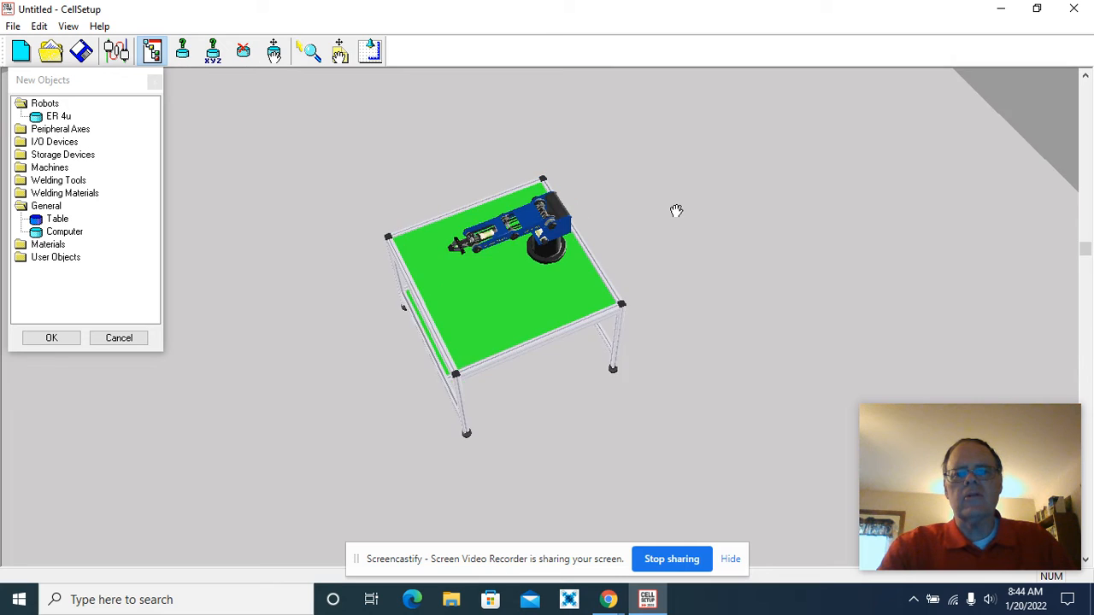
pyautogui.scroll(2, 676, 211)
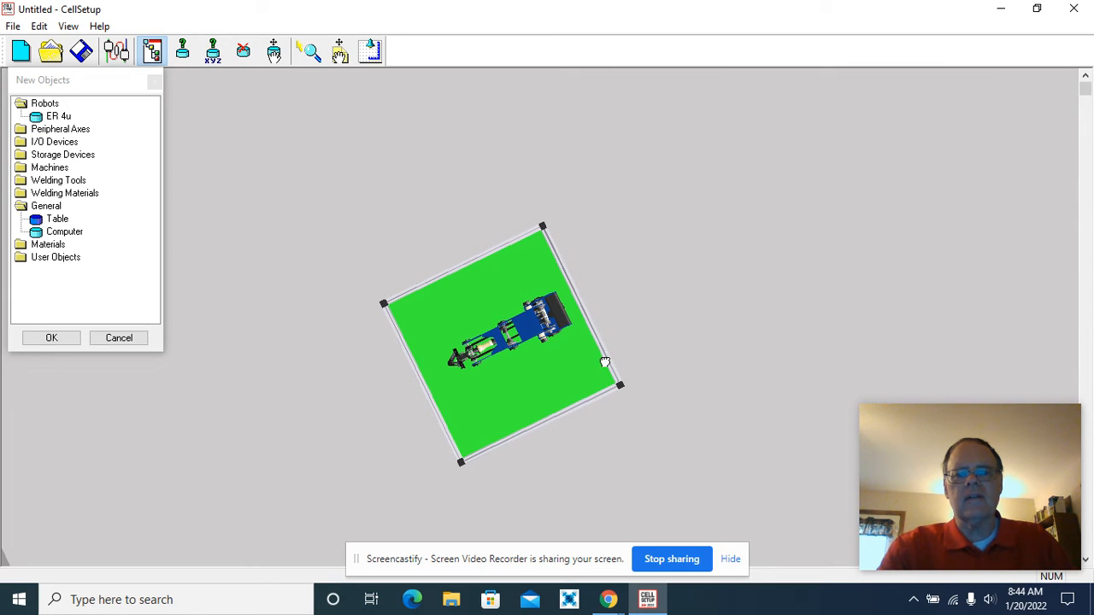
pyautogui.moveTo(606, 363); pyautogui.dragTo(601, 360)
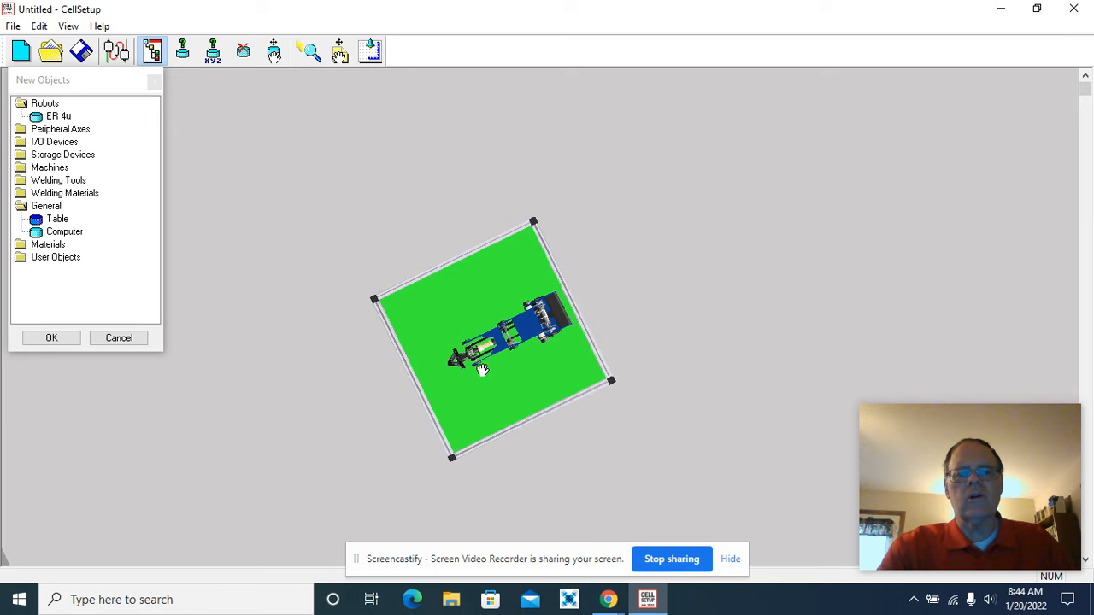
# - Add a red plastic cube of 40 x 40 x 40 mm onto the tabletop in front of the robot
pyautogui.scroll(-4, 708, 282)
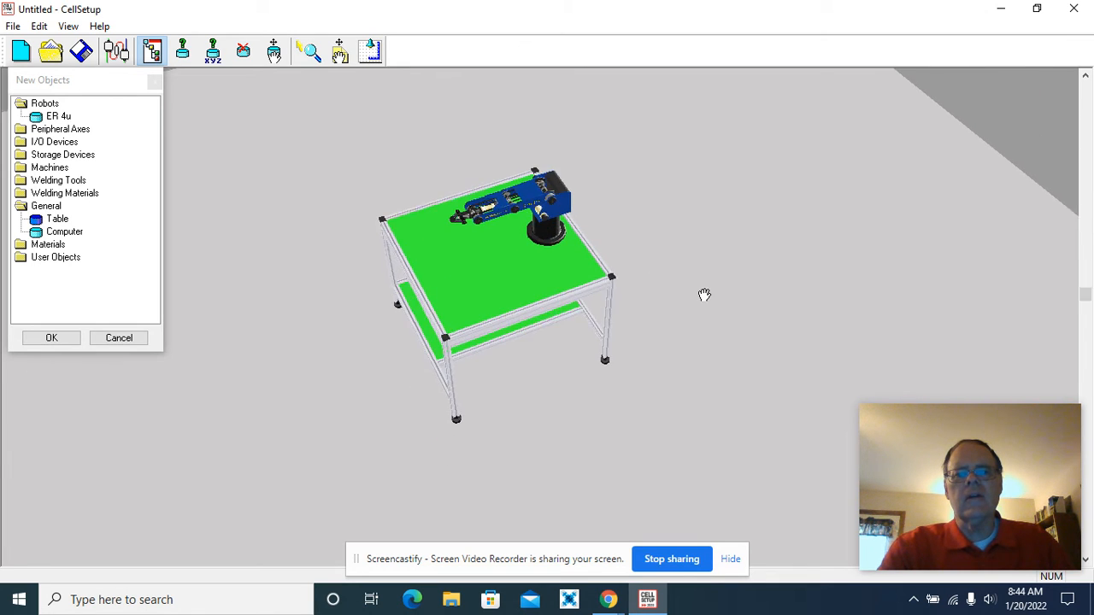
pyautogui.moveTo(651, 305); pyautogui.dragTo(682, 201, button='right')
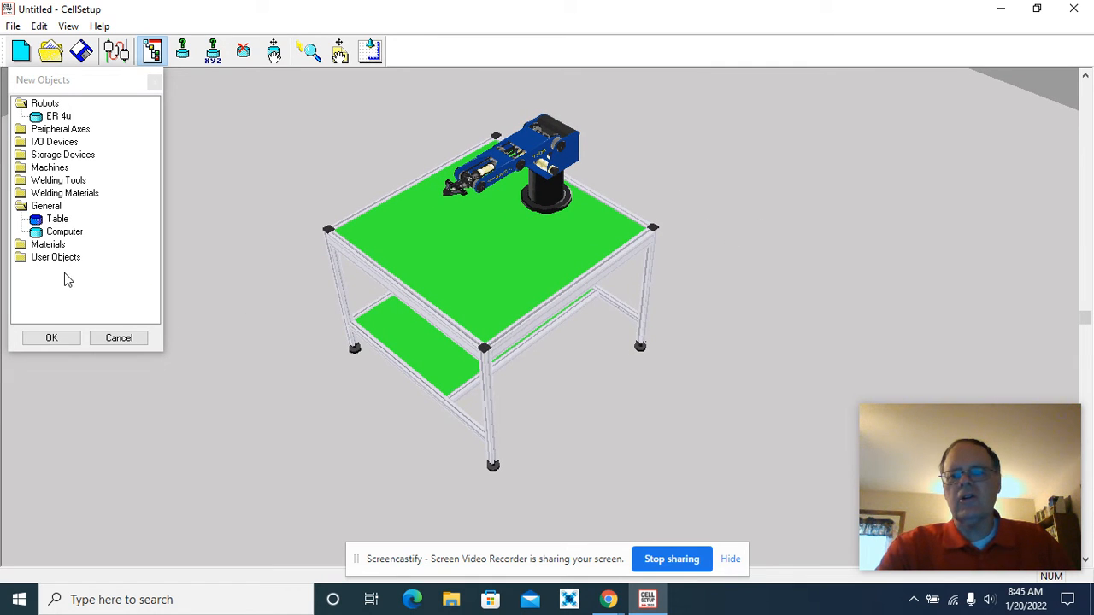
pyautogui.doubleClick(23, 247)
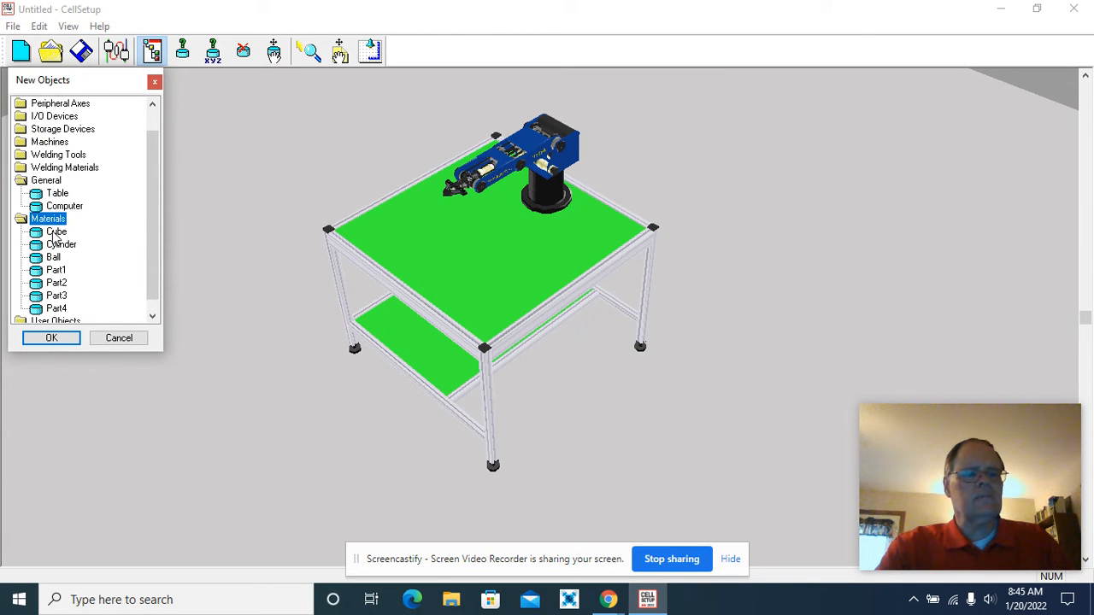
pyautogui.doubleClick(56, 231)
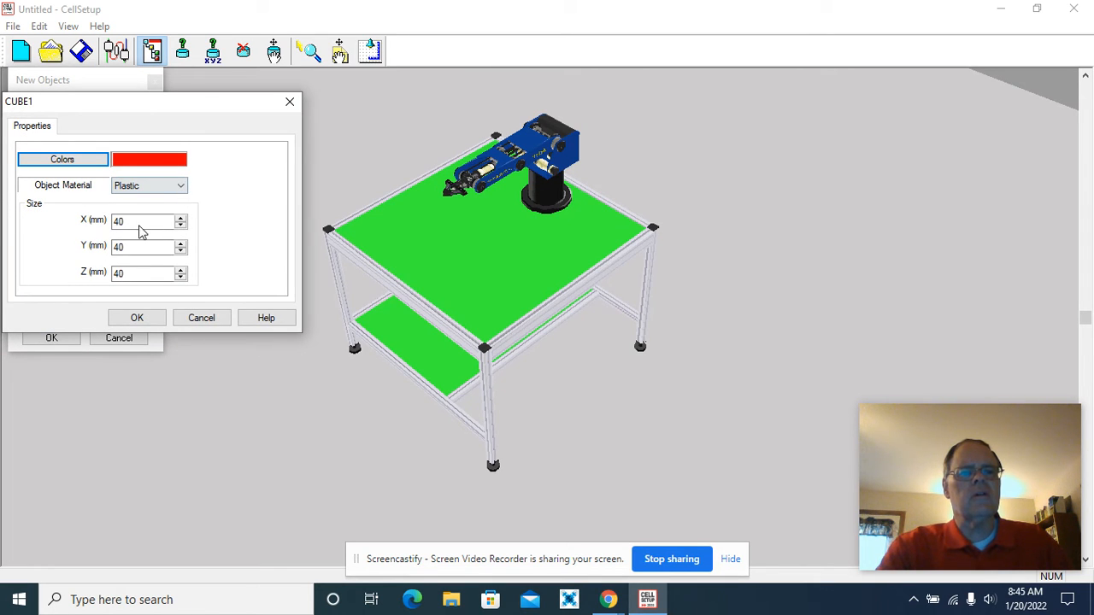
pyautogui.click(143, 318)
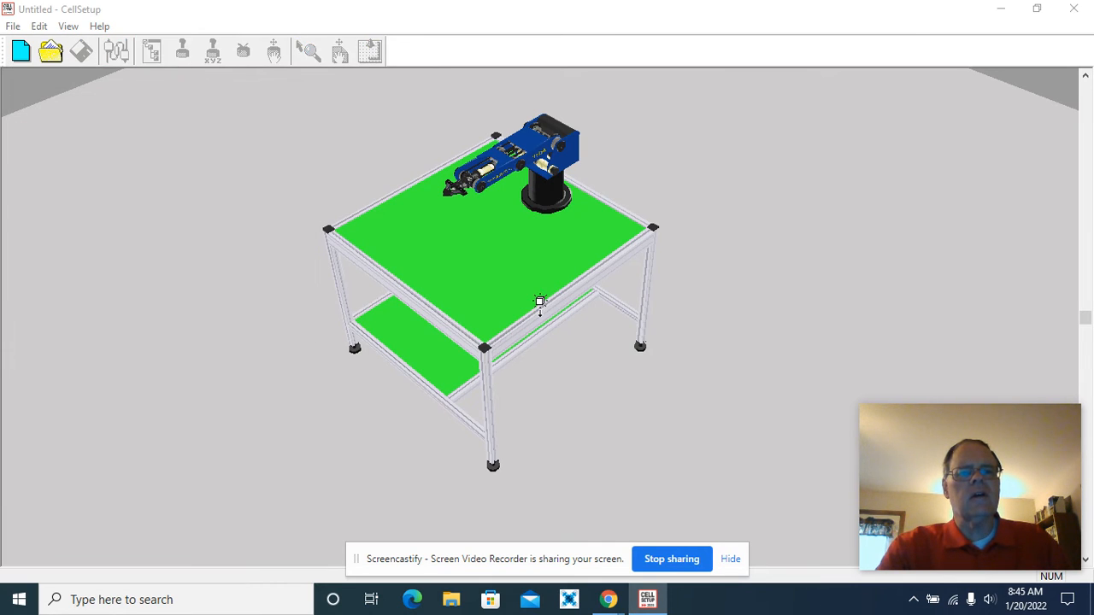
pyautogui.click(484, 225)
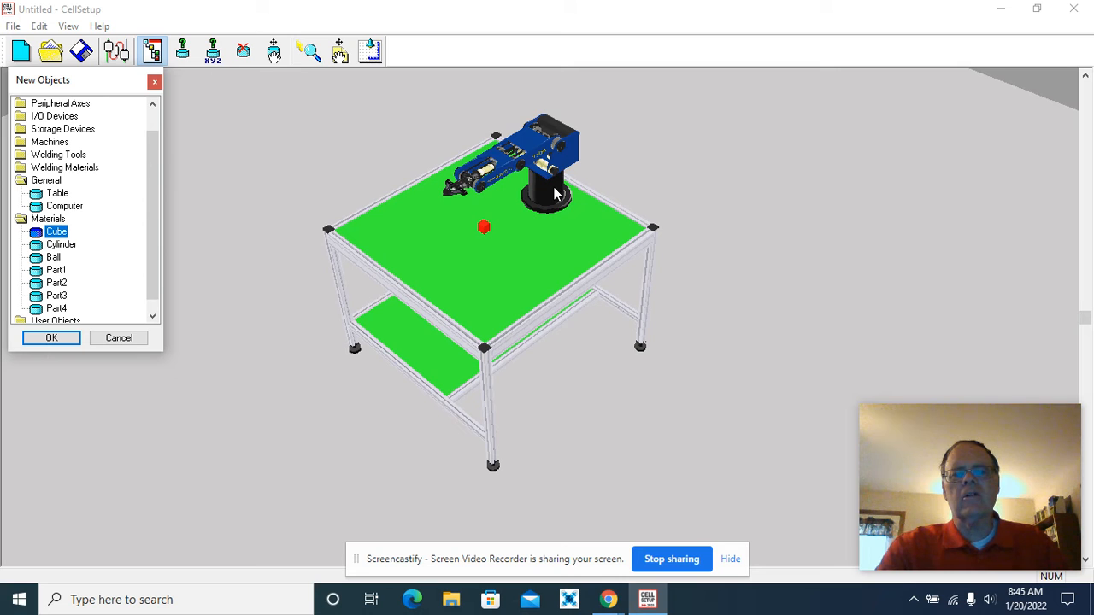
# - Position the red cube at X 400 mm and Y 0 mm
pyautogui.scroll(1, 489, 231)
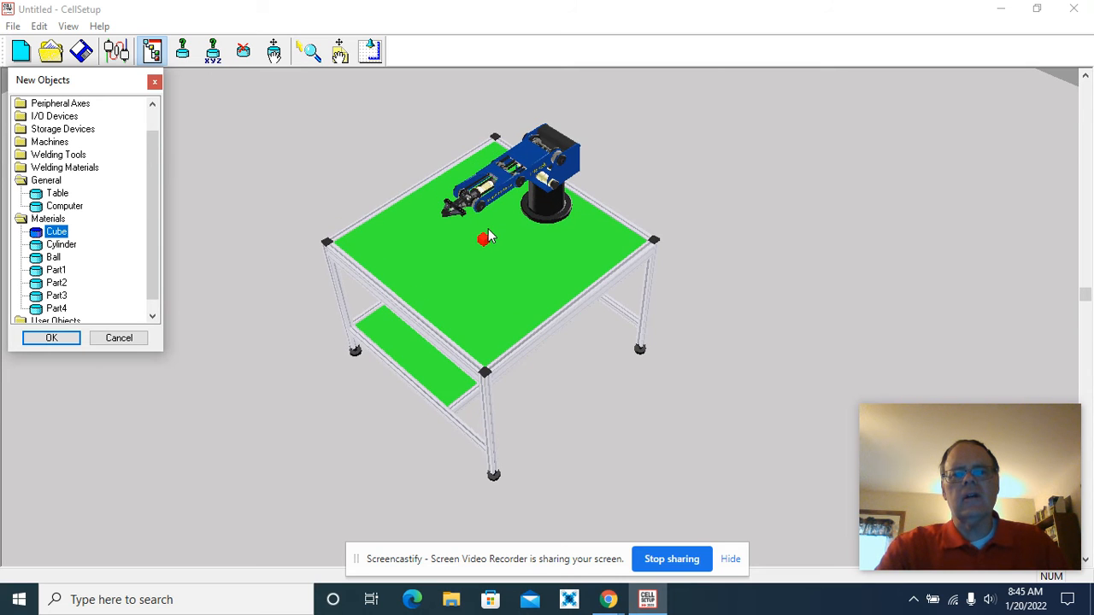
pyautogui.moveTo(506, 250); pyautogui.dragTo(504, 148, button='right')
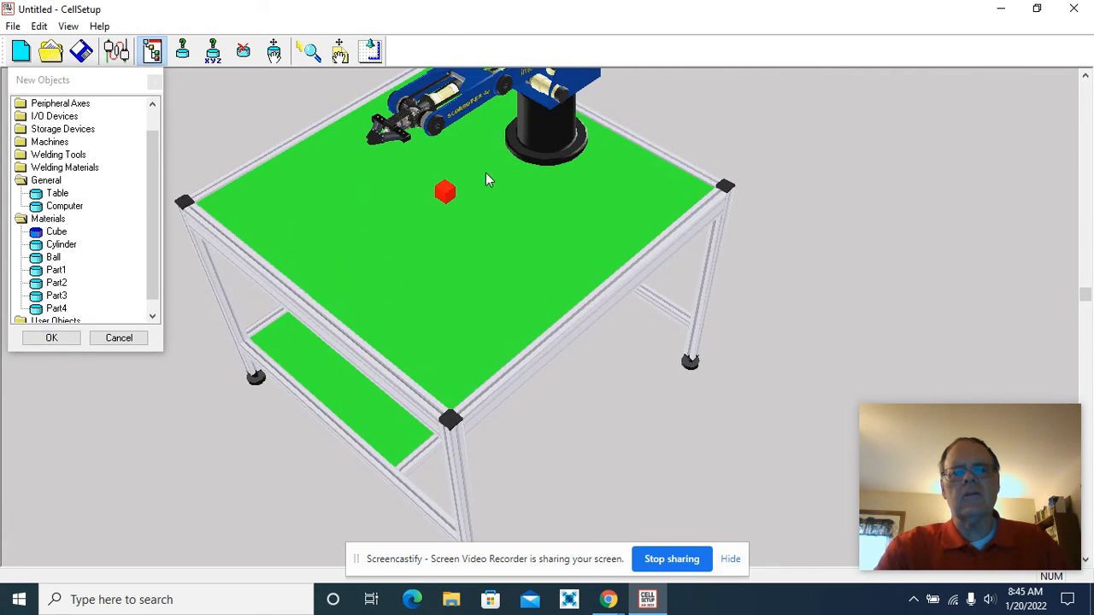
pyautogui.rightClick(445, 194)
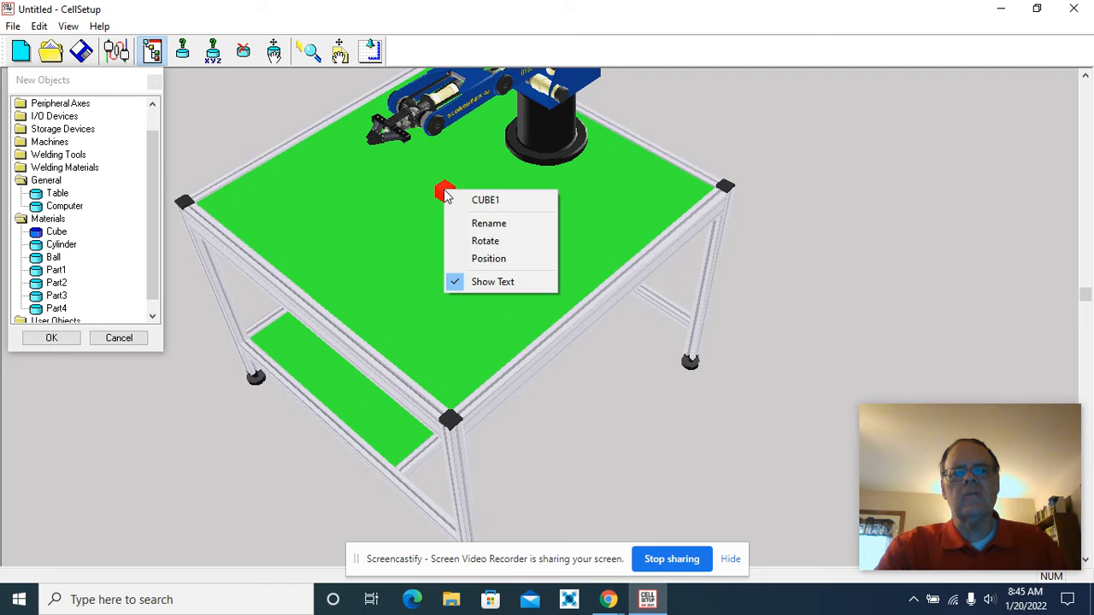
pyautogui.click(502, 261)
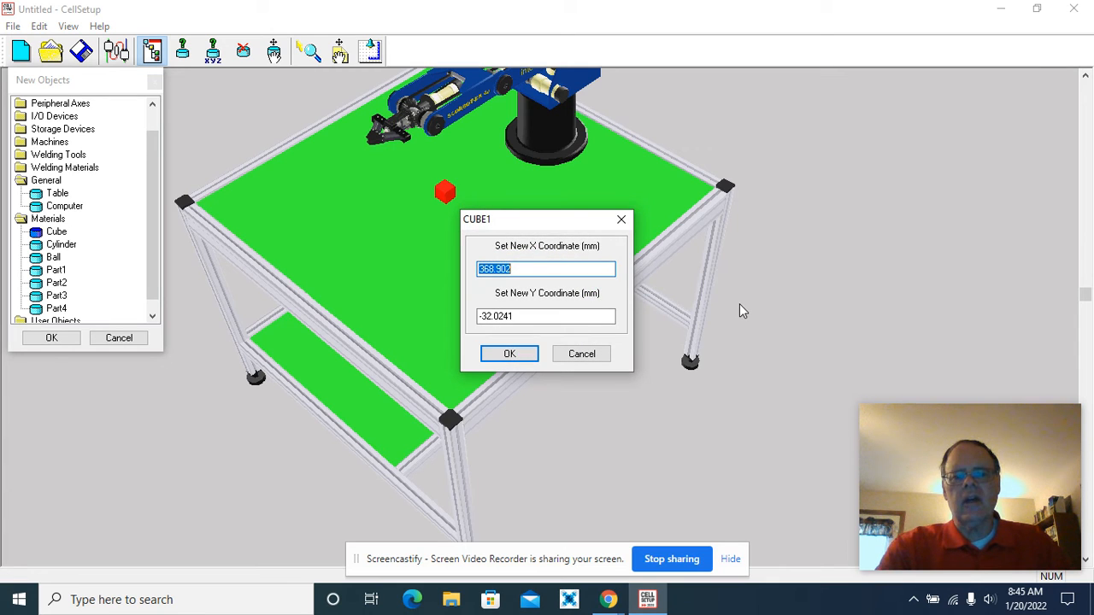
pyautogui.write('400')
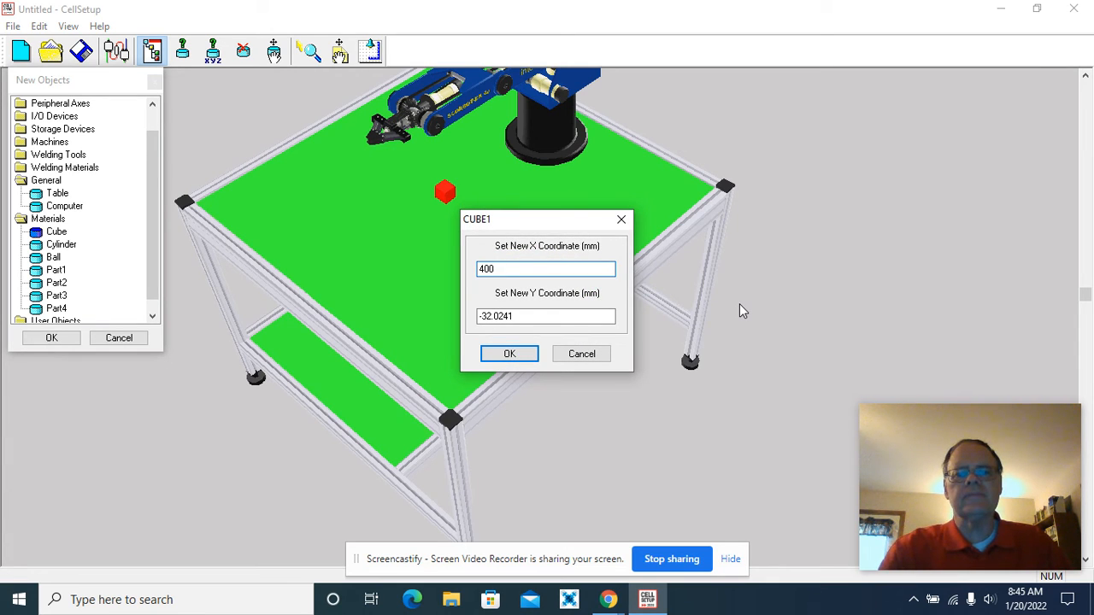
pyautogui.moveTo(533, 315); pyautogui.dragTo(458, 316)
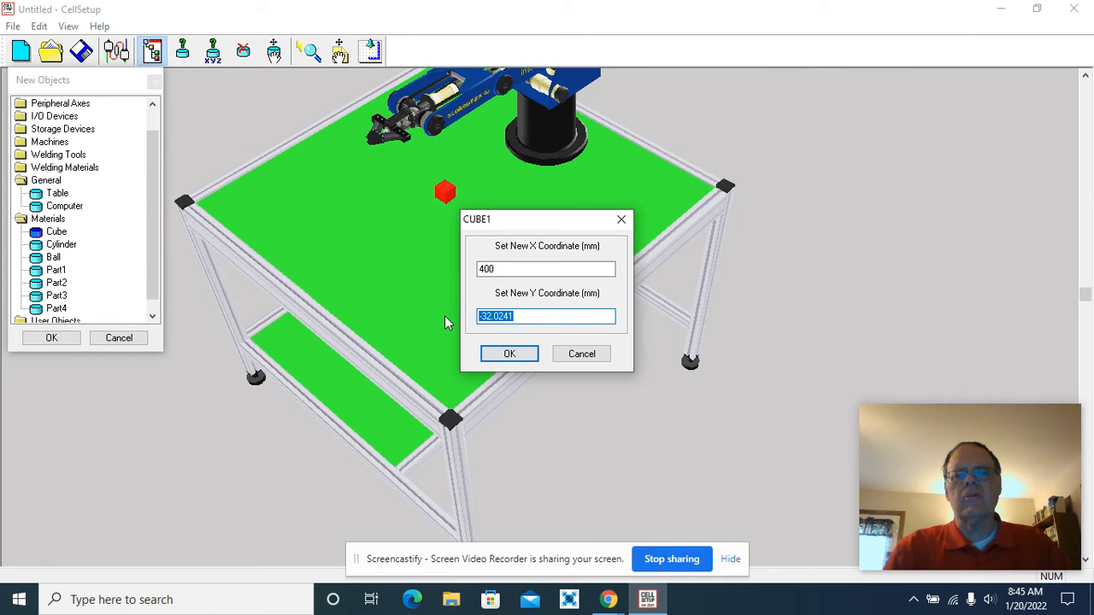
pyautogui.write('0')
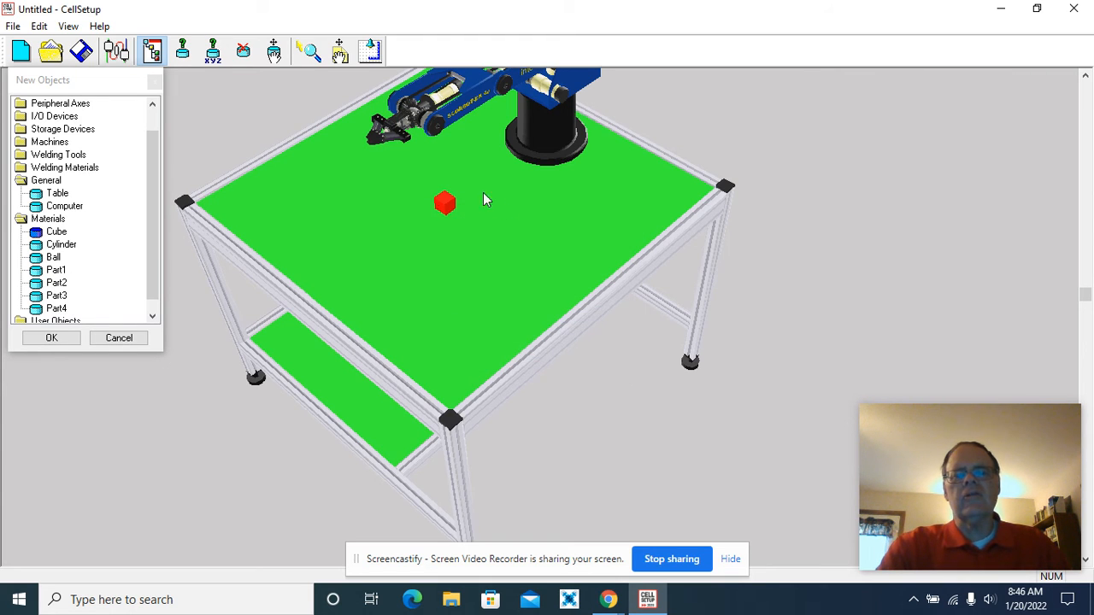
pyautogui.scroll(-3, 606, 297)
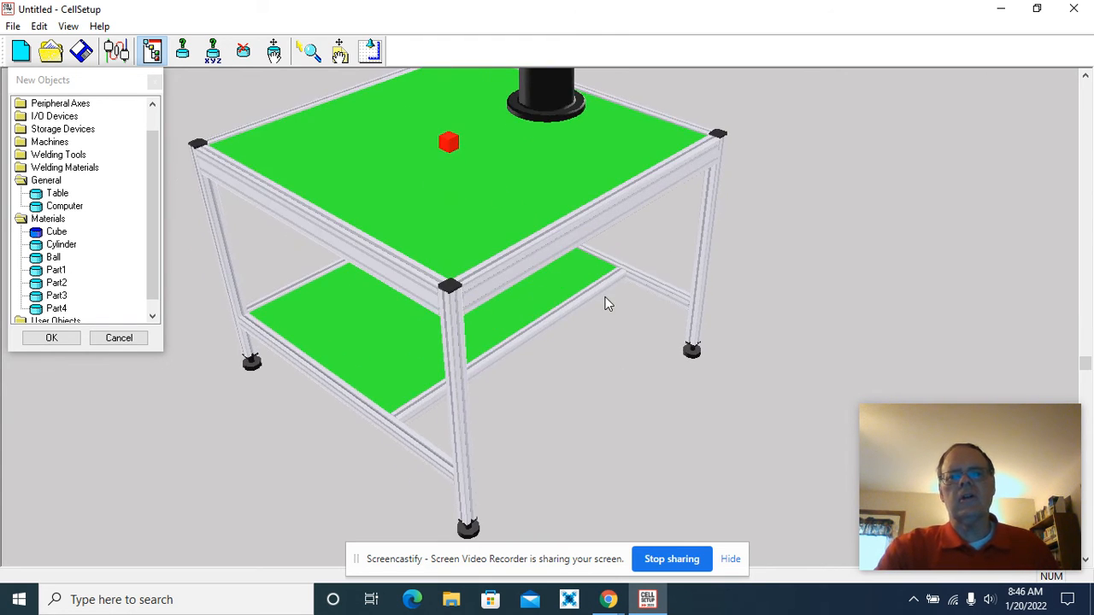
# - Save the work cell as "Factory A 21" in the ER4u projects folder, and exit the program
pyautogui.scroll(4, 605, 298)
pyautogui.moveTo(772, 267); pyautogui.dragTo(752, 359, button='right')
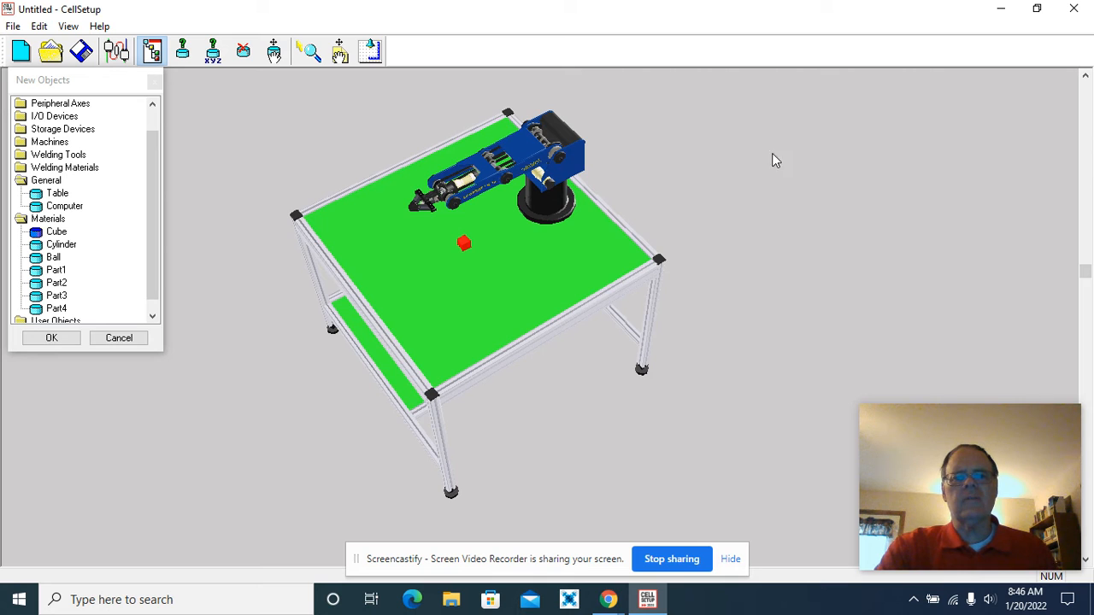
pyautogui.click(13, 26)
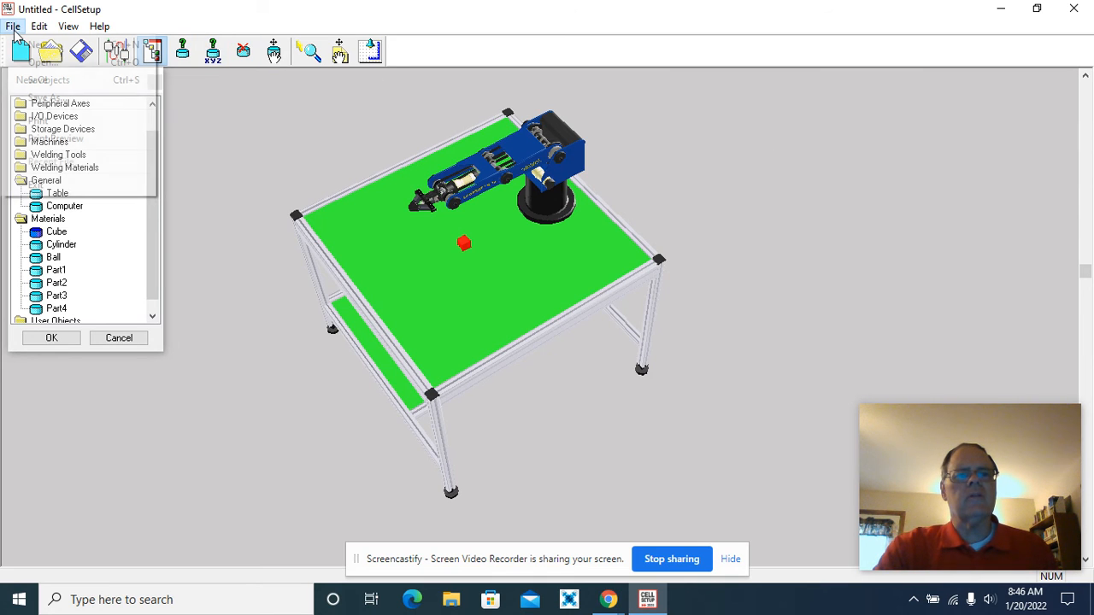
pyautogui.click(33, 80)
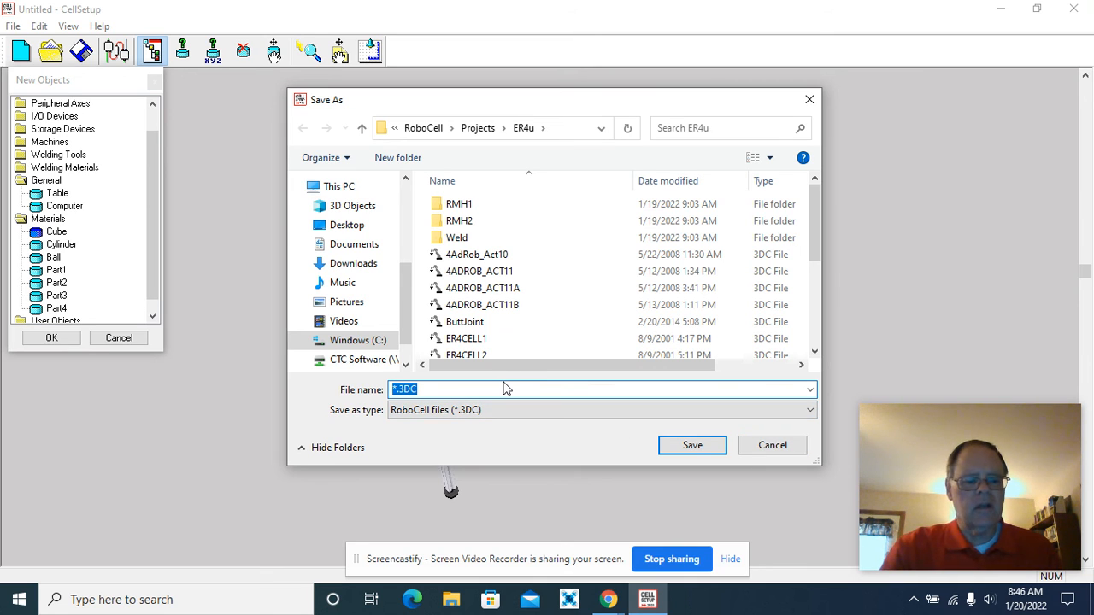
pyautogui.write('Factor')
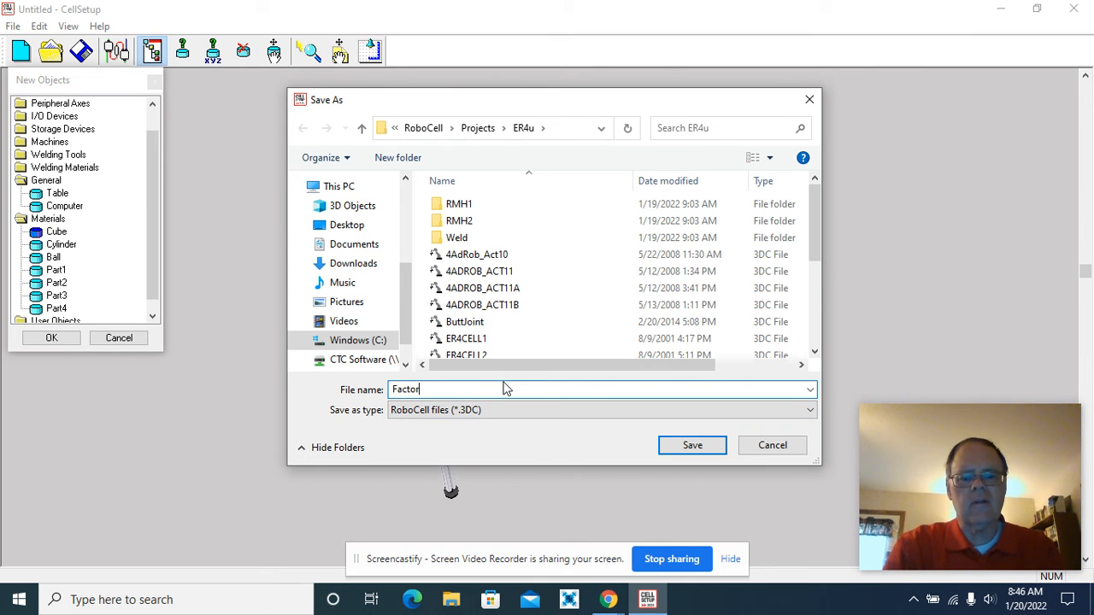
pyautogui.write('y A')
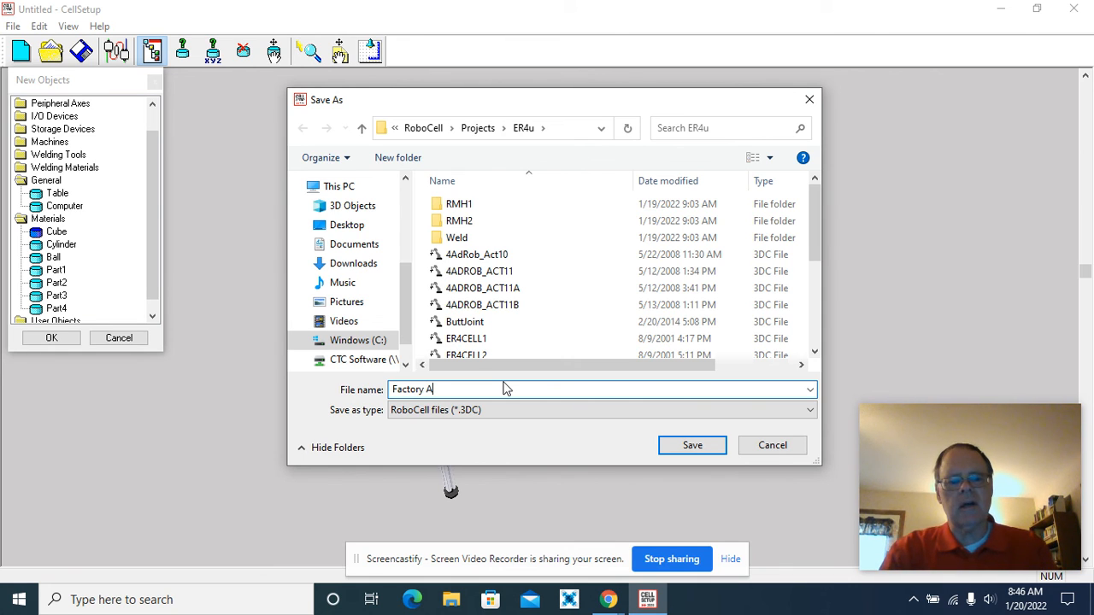
pyautogui.write(' 21')
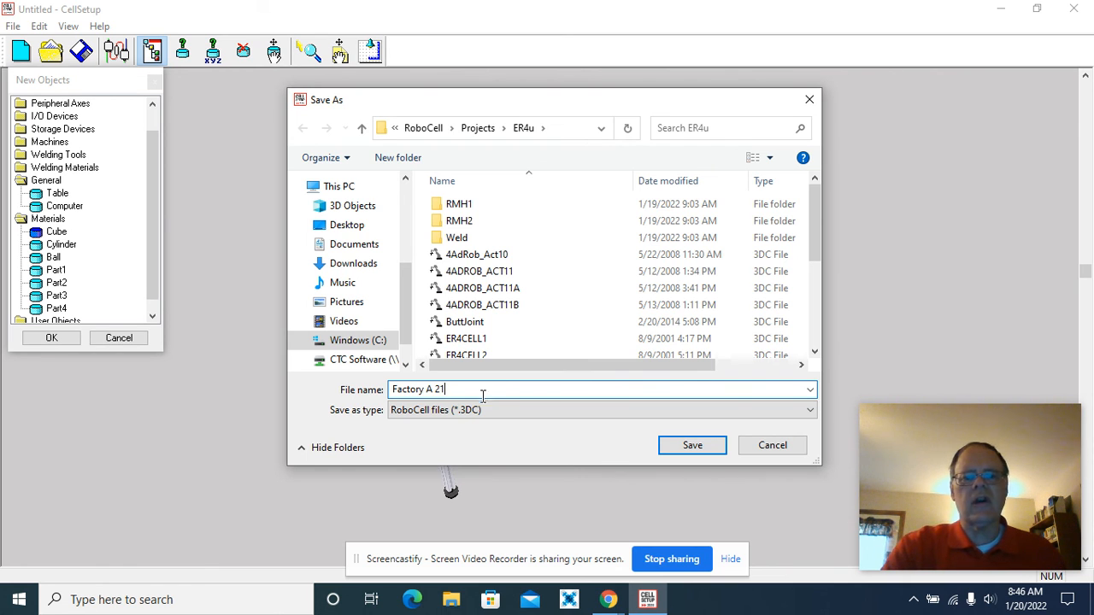
pyautogui.click(688, 446)
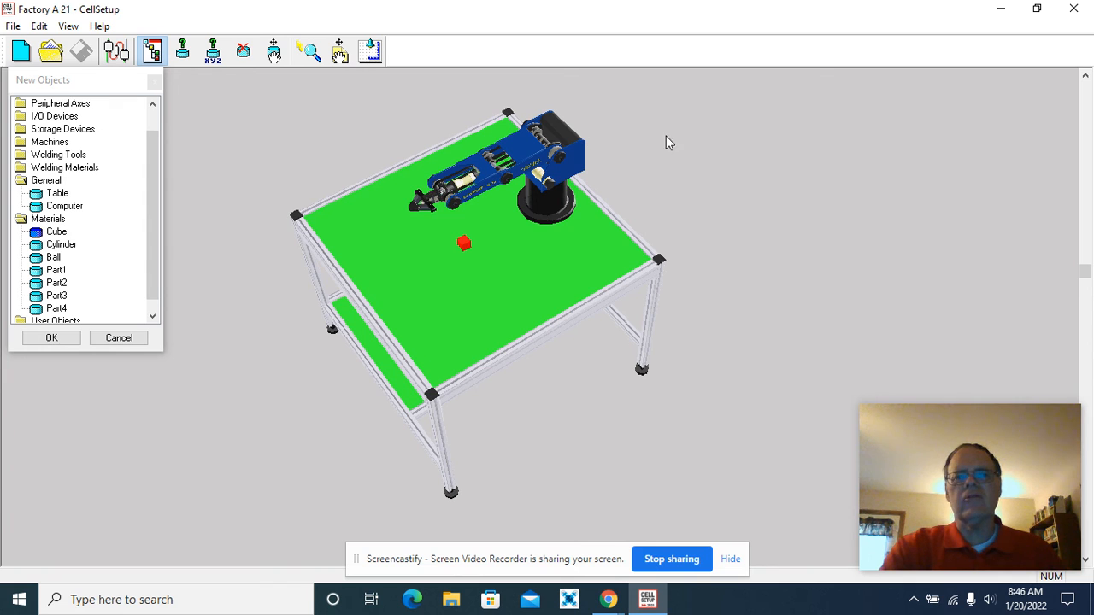
pyautogui.click(1075, 8)
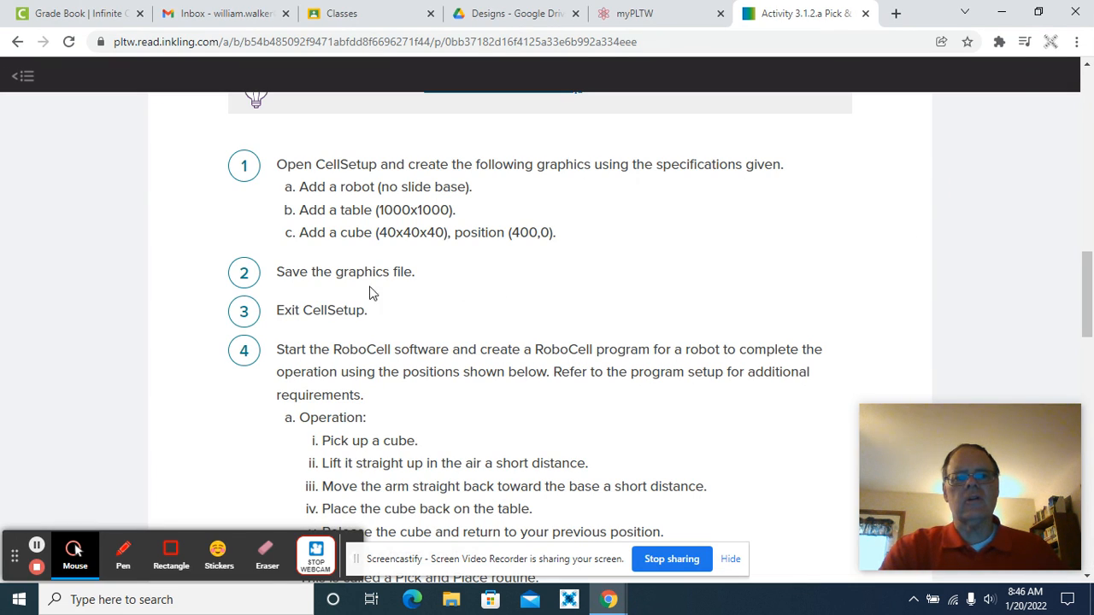